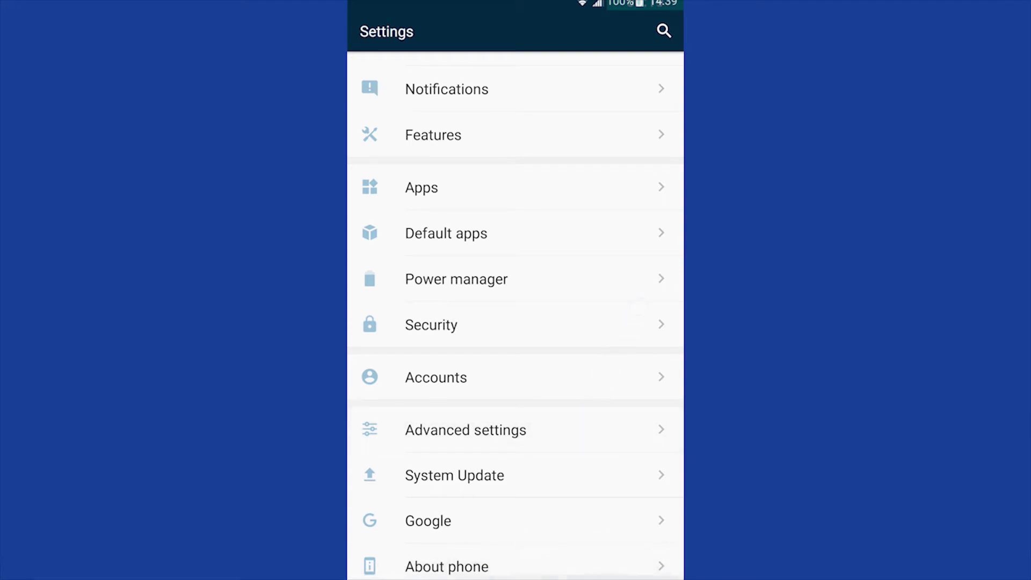
Step: Tap the build number on About phone repeatedly to unlock developer mode
{"action": "left_click", "coordinate": [541, 562]}
{"action": "scroll", "coordinate": [537, 489], "scroll_direction": "down", "scroll_amount": 2}
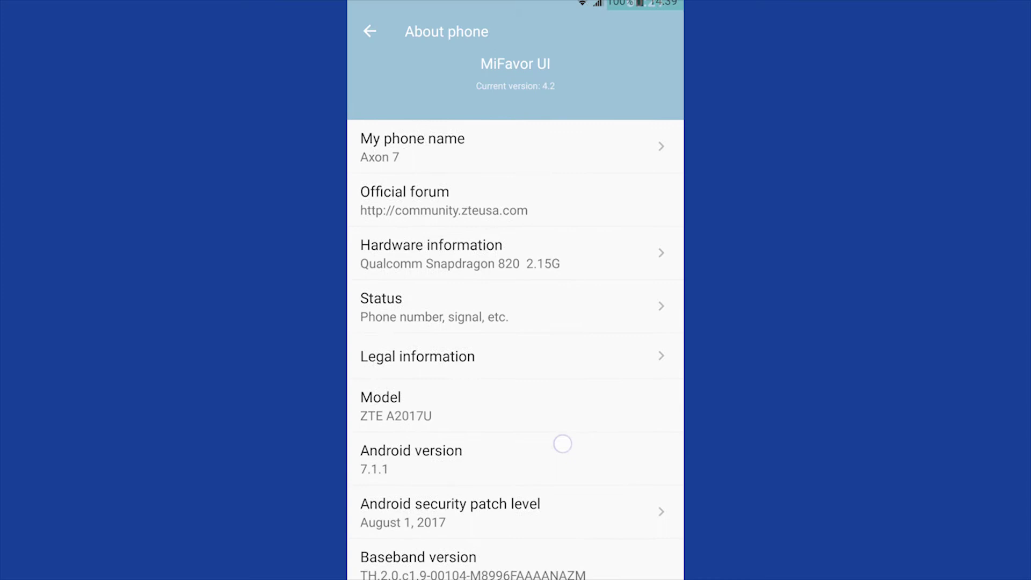
{"action": "scroll", "coordinate": [565, 509], "scroll_direction": "up", "scroll_amount": 1}
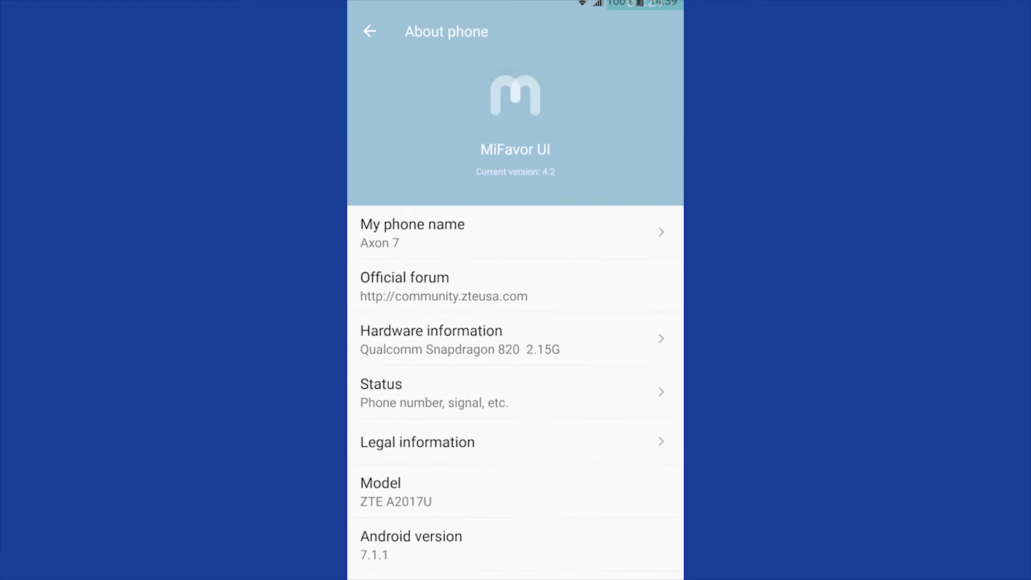
{"action": "scroll", "coordinate": [624, 317], "scroll_direction": "down", "scroll_amount": 3}
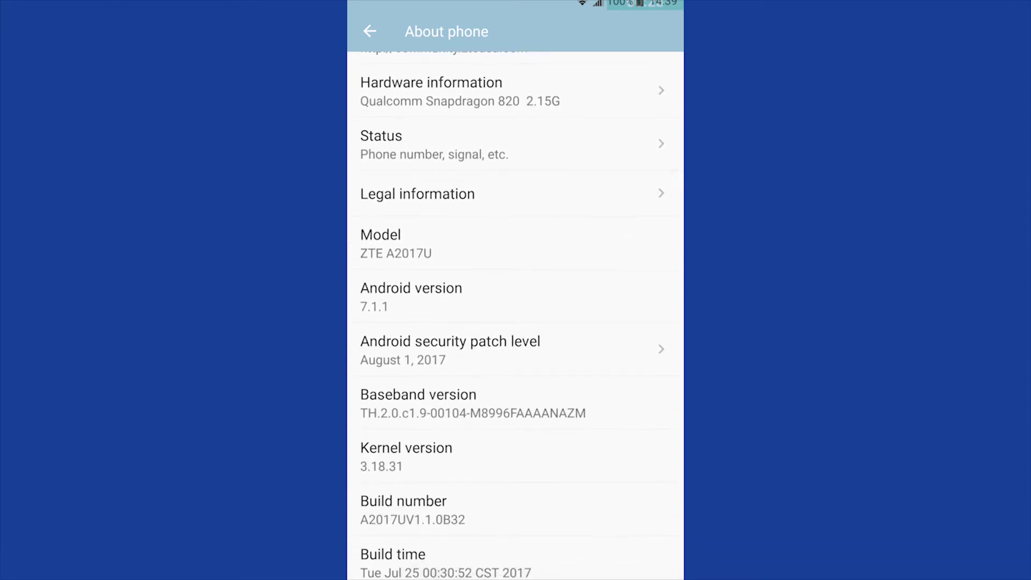
{"action": "left_click", "coordinate": [558, 516]}
{"action": "left_click", "coordinate": [579, 516]}
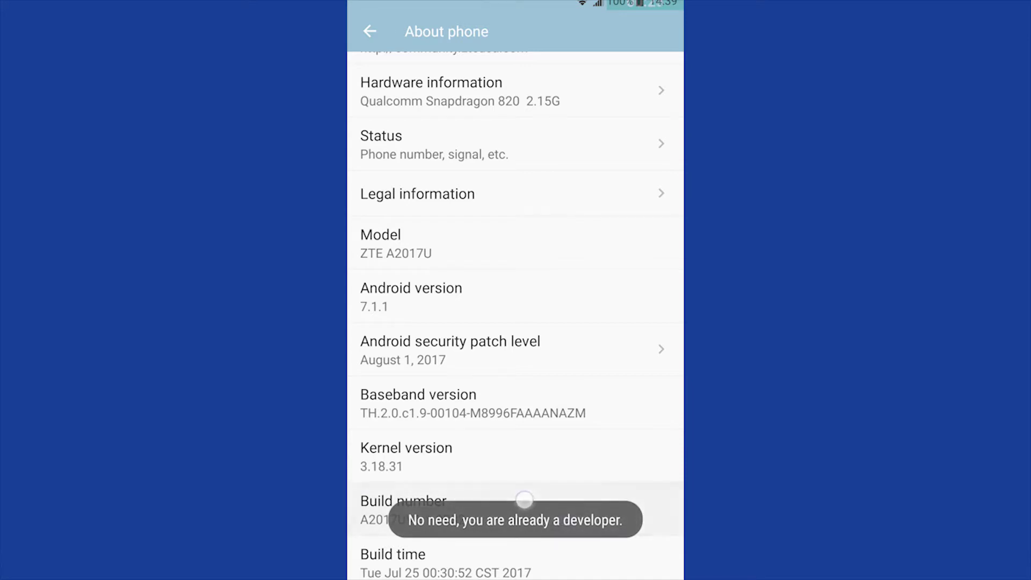
{"action": "left_click", "coordinate": [524, 500]}
Step: In Developer options under Advanced settings, enable Force activities to be resizable and split-screen it
{"action": "left_click", "coordinate": [369, 30]}
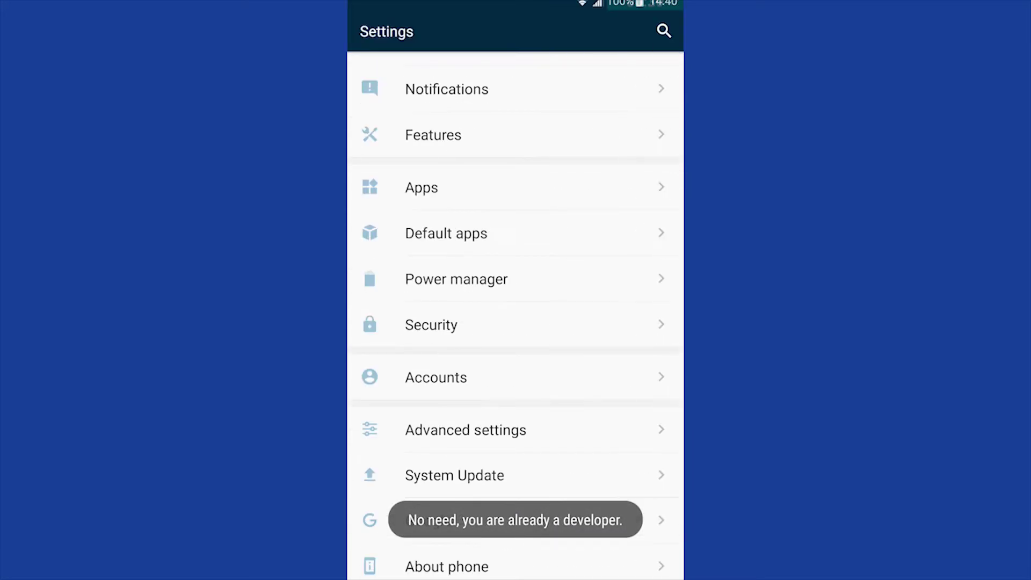
{"action": "left_click", "coordinate": [538, 428]}
{"action": "scroll", "coordinate": [524, 398], "scroll_direction": "down", "scroll_amount": 3}
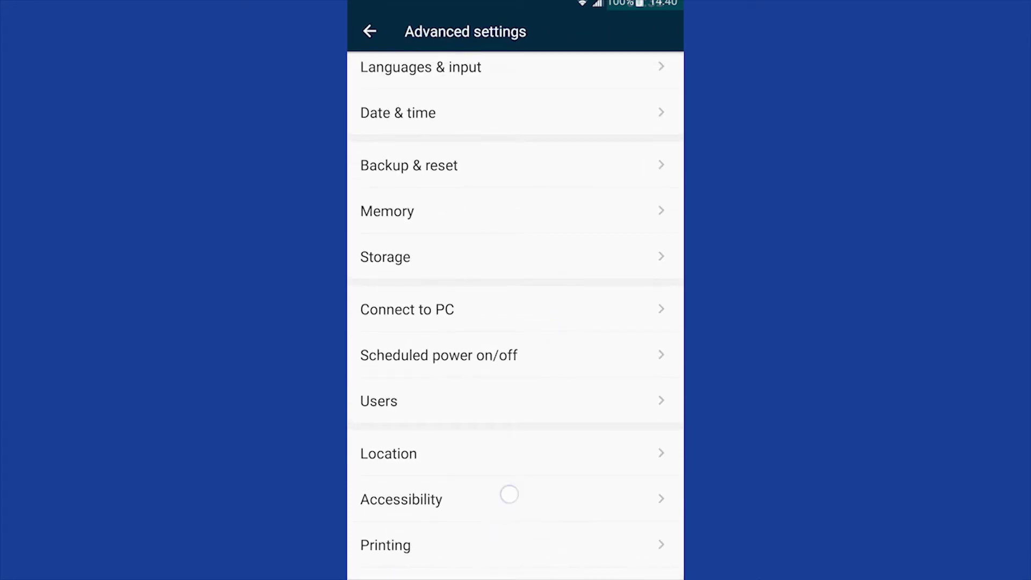
{"action": "scroll", "coordinate": [509, 494], "scroll_direction": "down", "scroll_amount": 1}
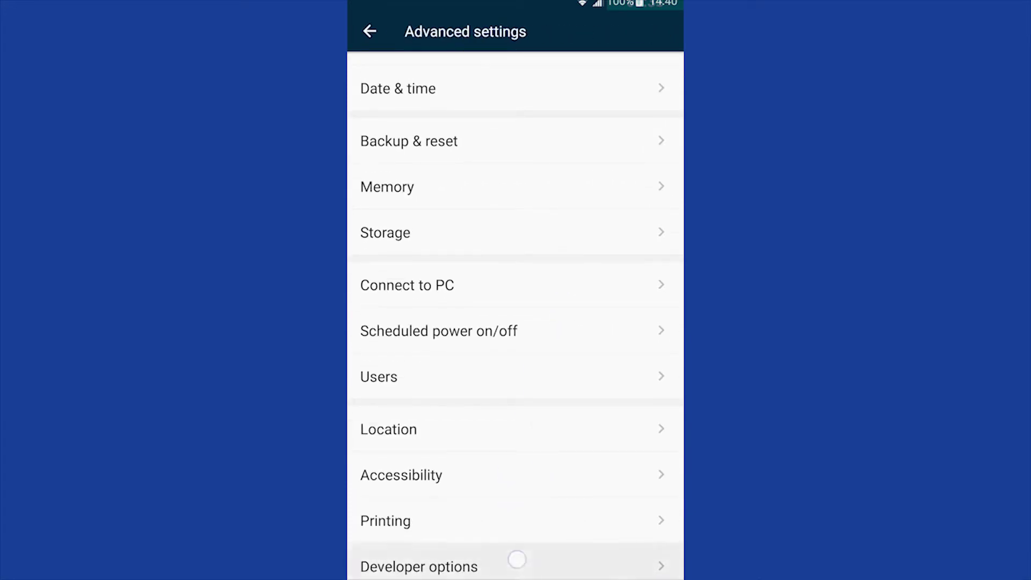
{"action": "left_click", "coordinate": [517, 560]}
{"action": "scroll", "coordinate": [515, 435], "scroll_direction": "down", "scroll_amount": 10}
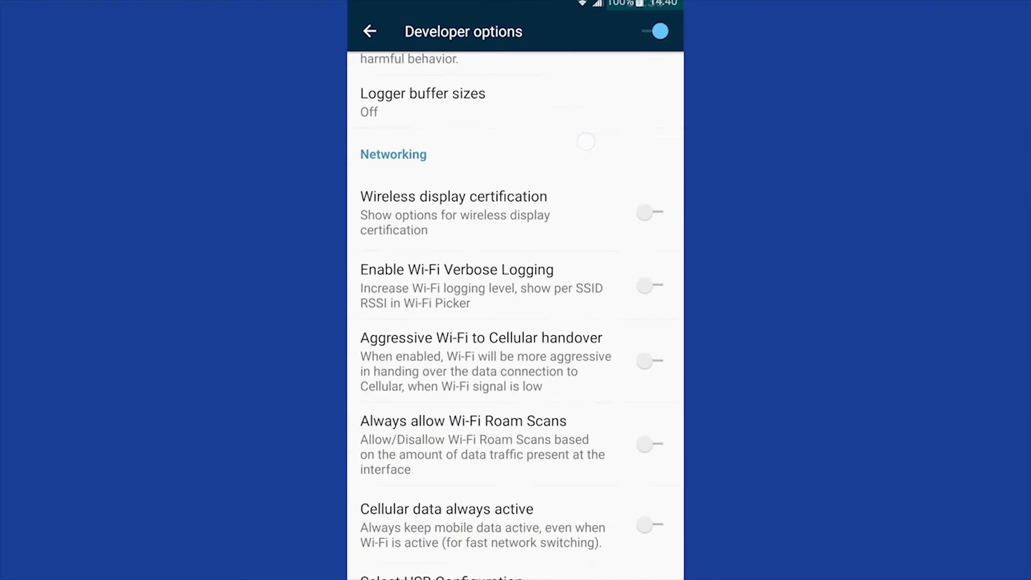
{"action": "scroll", "coordinate": [555, 360], "scroll_direction": "down", "scroll_amount": 10}
{"action": "scroll", "coordinate": [555, 265], "scroll_direction": "down", "scroll_amount": 5}
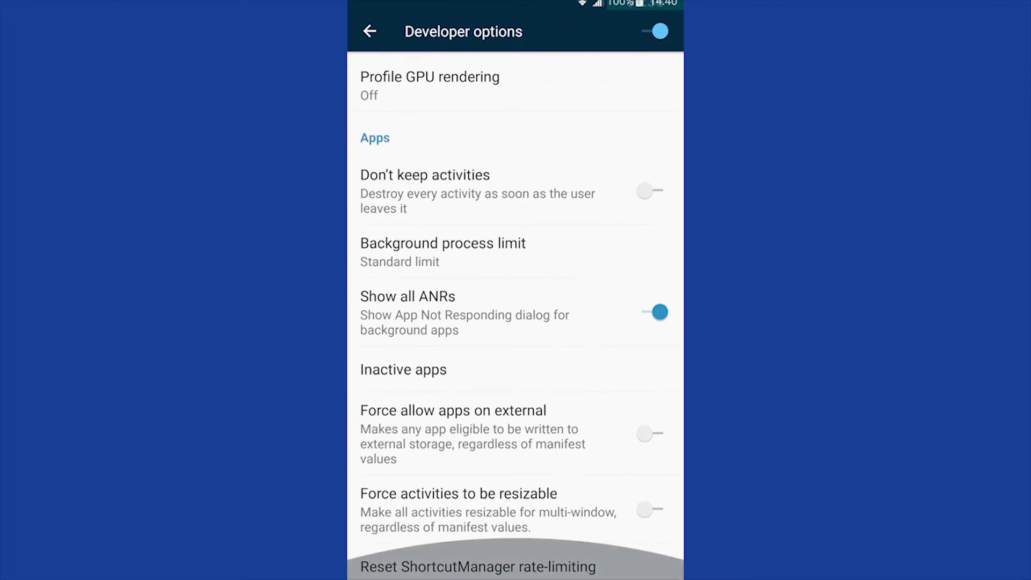
{"action": "scroll", "coordinate": [515, 381], "scroll_direction": "down", "scroll_amount": 3}
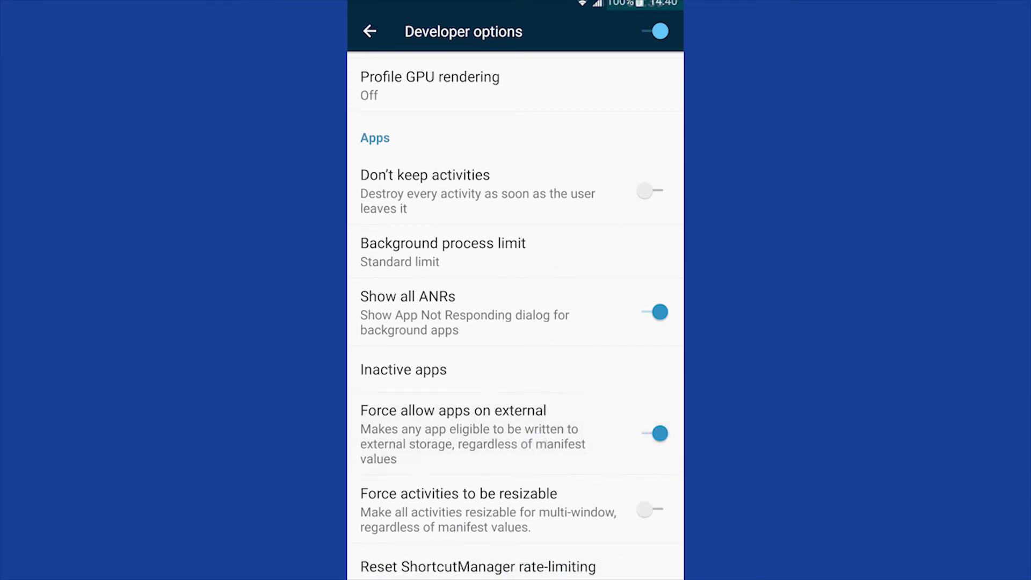
{"action": "left_click", "coordinate": [532, 489]}
{"action": "left_click", "coordinate": [524, 291]}
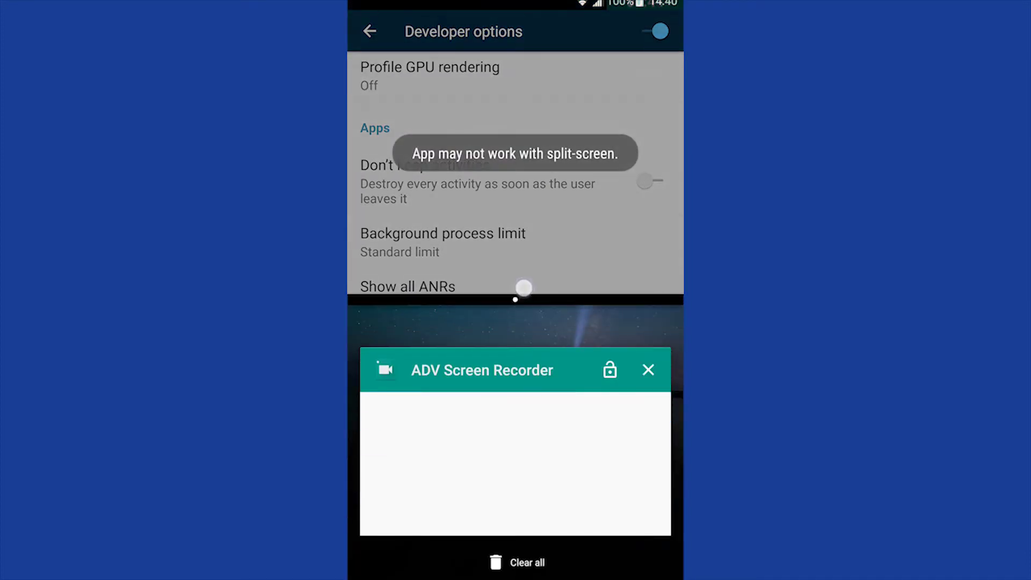
Step: Run ADV Screen Recorder in the lower pane, readjust the divider, then go Home
{"action": "left_click_drag", "start_coordinate": [524, 289], "coordinate": [517, 203]}
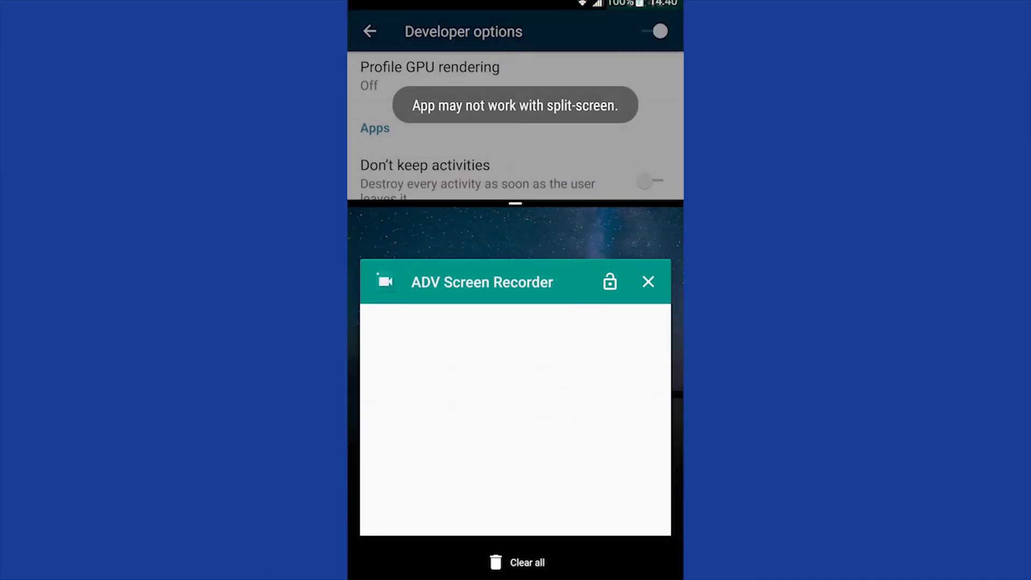
{"action": "left_click", "coordinate": [492, 368]}
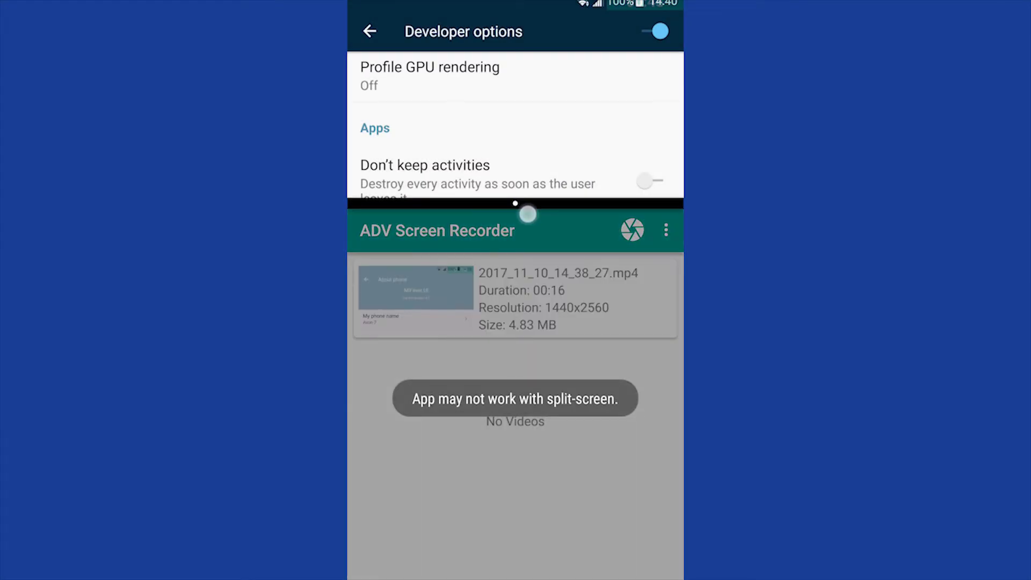
{"action": "left_click_drag", "start_coordinate": [520, 203], "coordinate": [550, 245]}
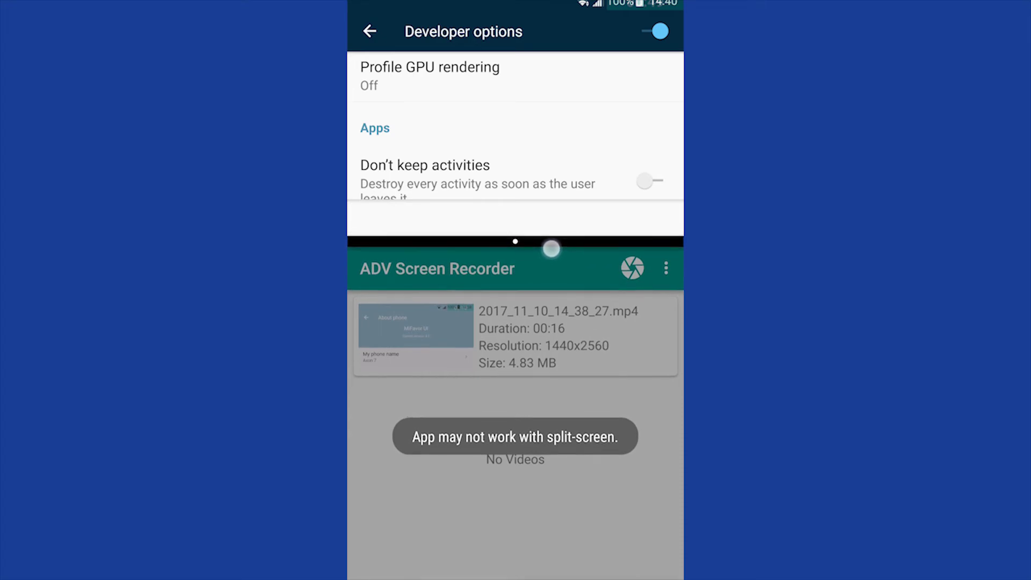
{"action": "left_click_drag", "start_coordinate": [549, 246], "coordinate": [556, 291]}
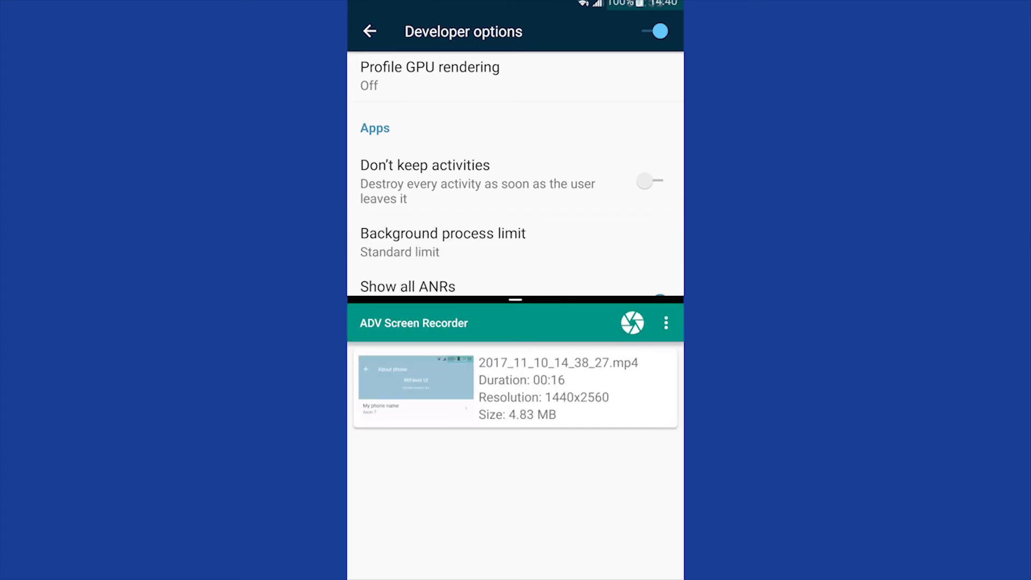
{"action": "key", "text": "Home"}
Step: Launch Meme Maker from the app drawer in the lower pane, then swipe it out of Recents
{"action": "left_click", "coordinate": [528, 565]}
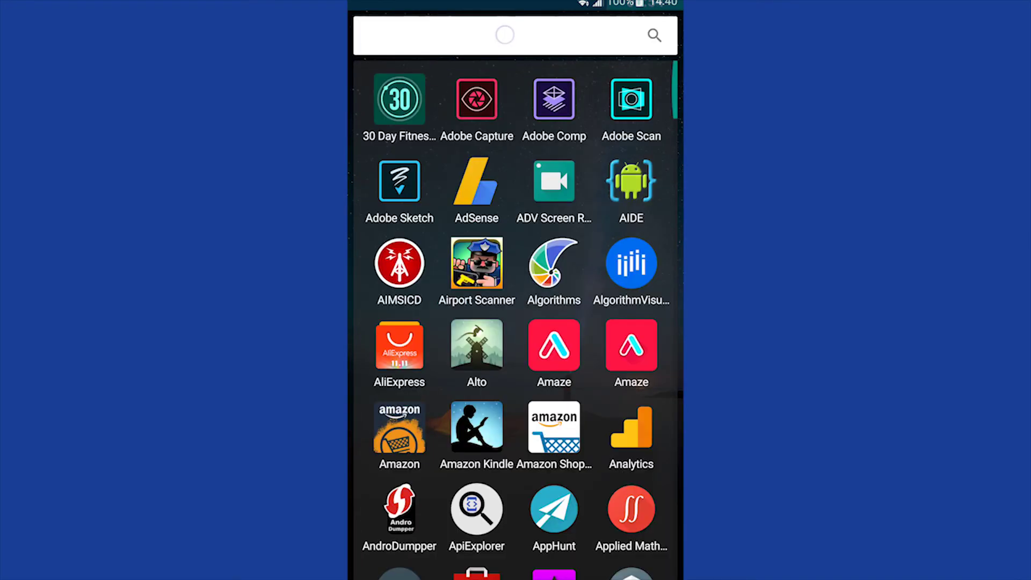
{"action": "type", "text": "Meme"}
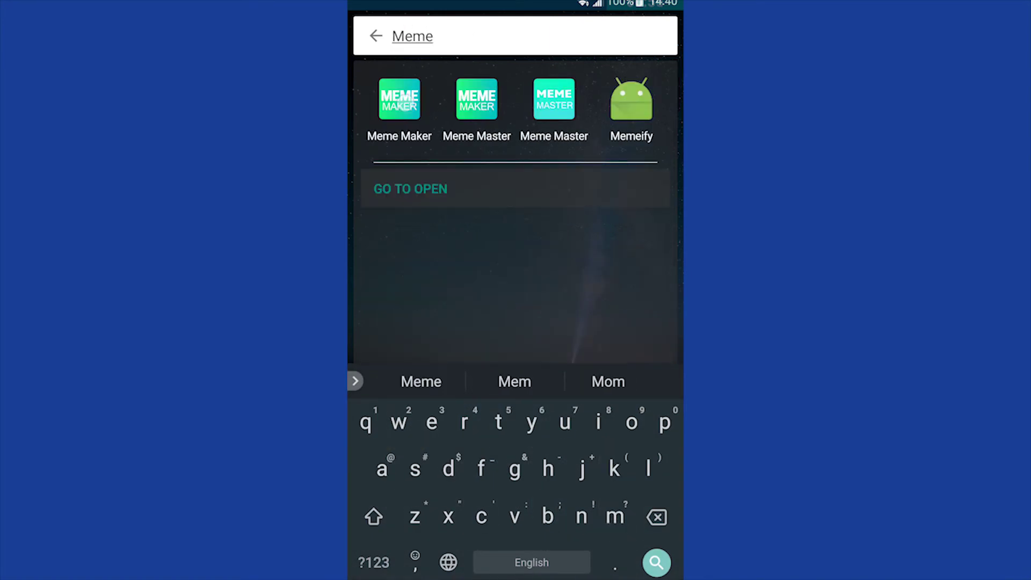
{"action": "left_click", "coordinate": [398, 99]}
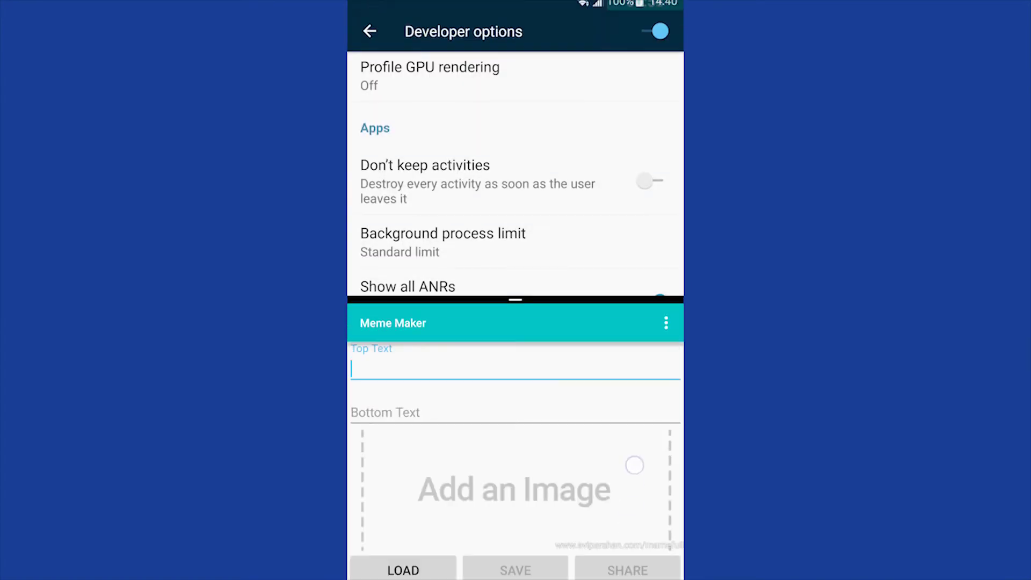
{"action": "key", "text": "alt+Tab"}
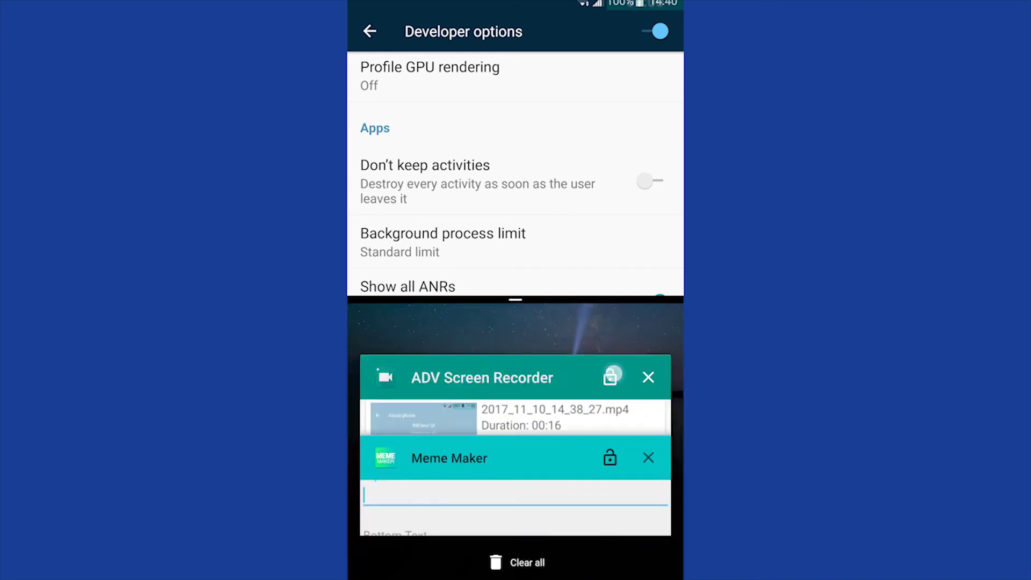
{"action": "left_click", "coordinate": [561, 466]}
{"action": "key", "text": "alt+Tab"}
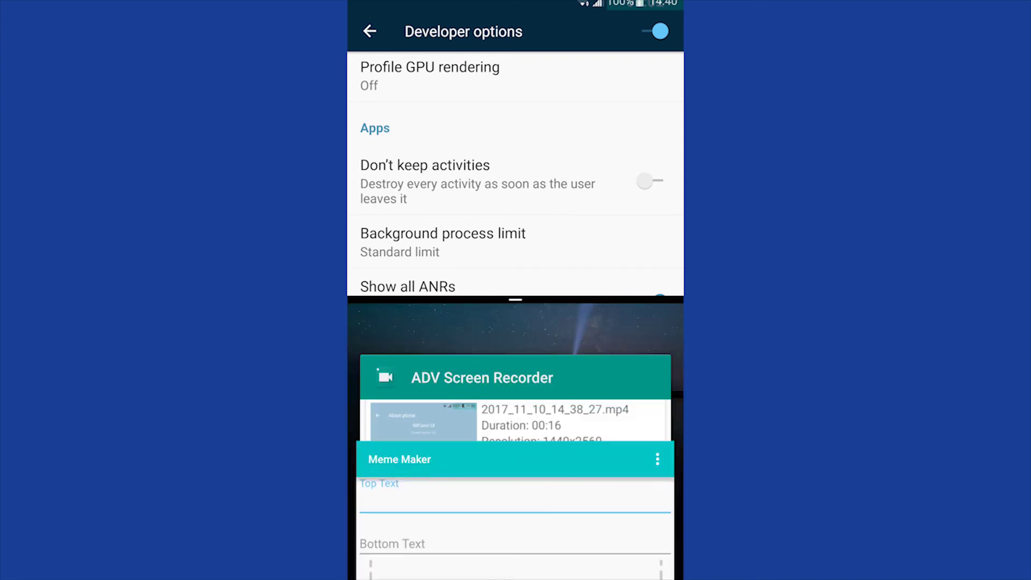
{"action": "left_click_drag", "start_coordinate": [618, 519], "coordinate": [553, 535]}
Step: Launch Torch: Flashlight from the app drawer in the lower pane and view its settings
{"action": "left_click", "coordinate": [528, 563]}
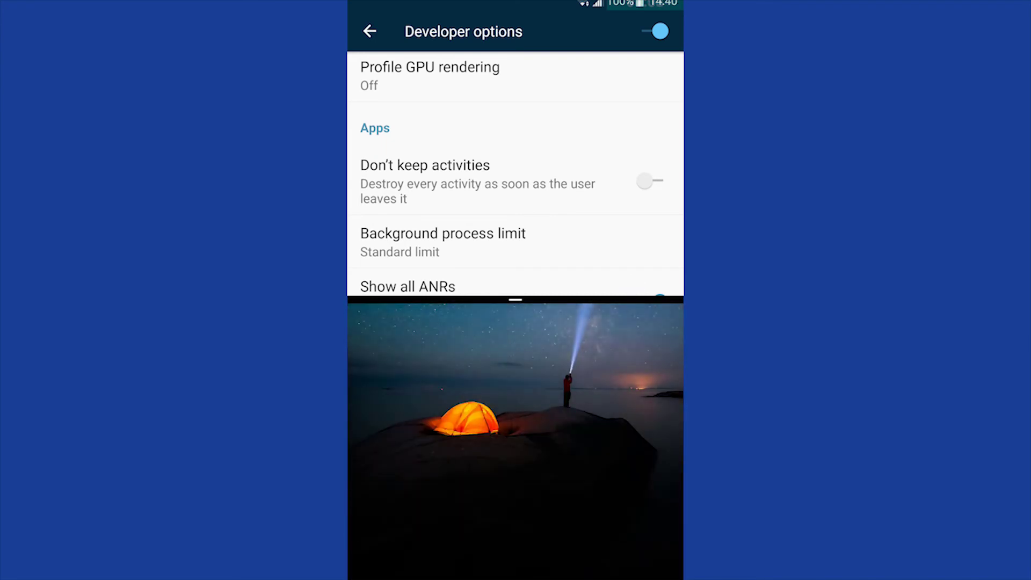
{"action": "left_click", "coordinate": [516, 559]}
{"action": "type", "text": "F"}
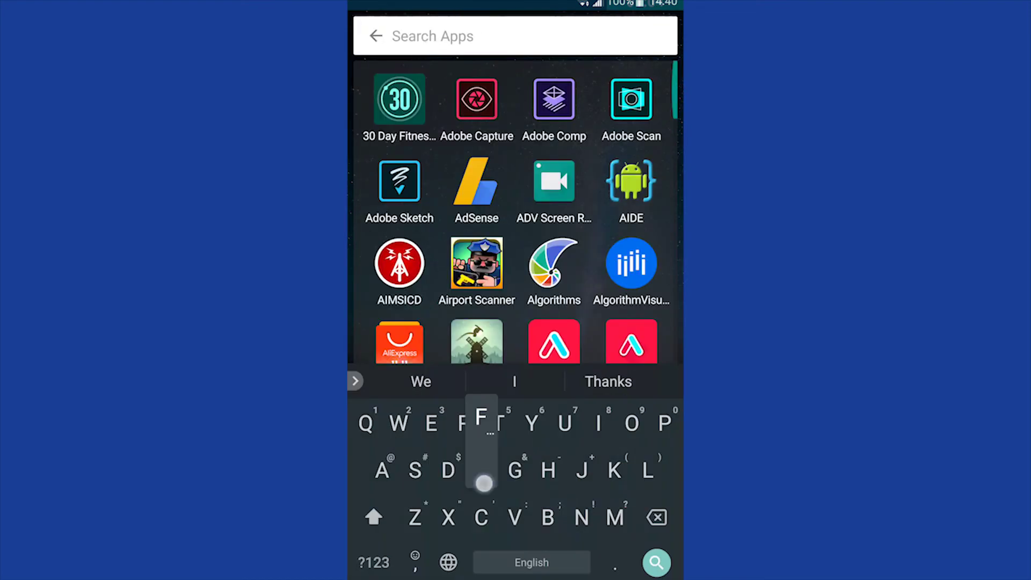
{"action": "type", "text": "las"}
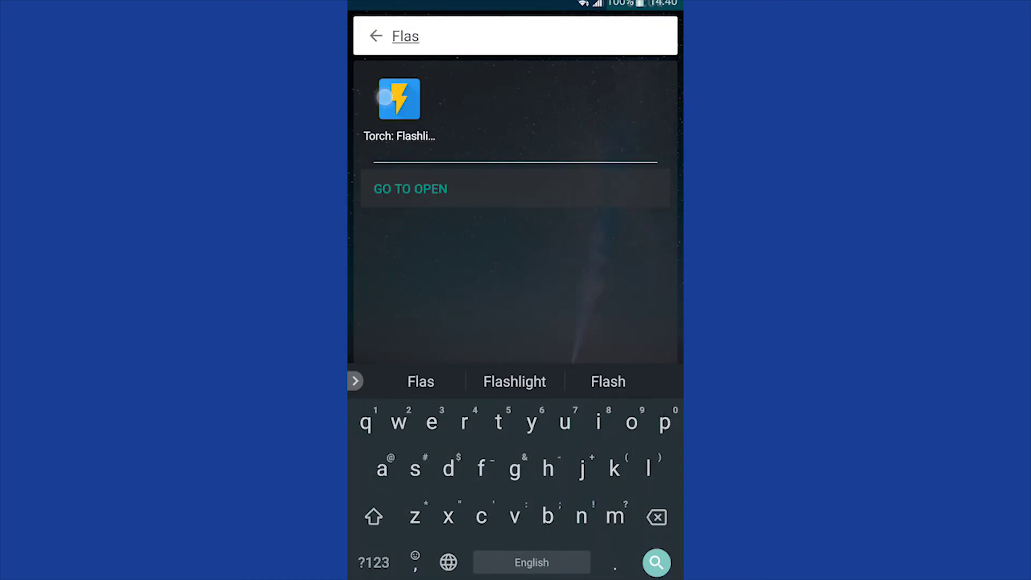
{"action": "left_click", "coordinate": [385, 97]}
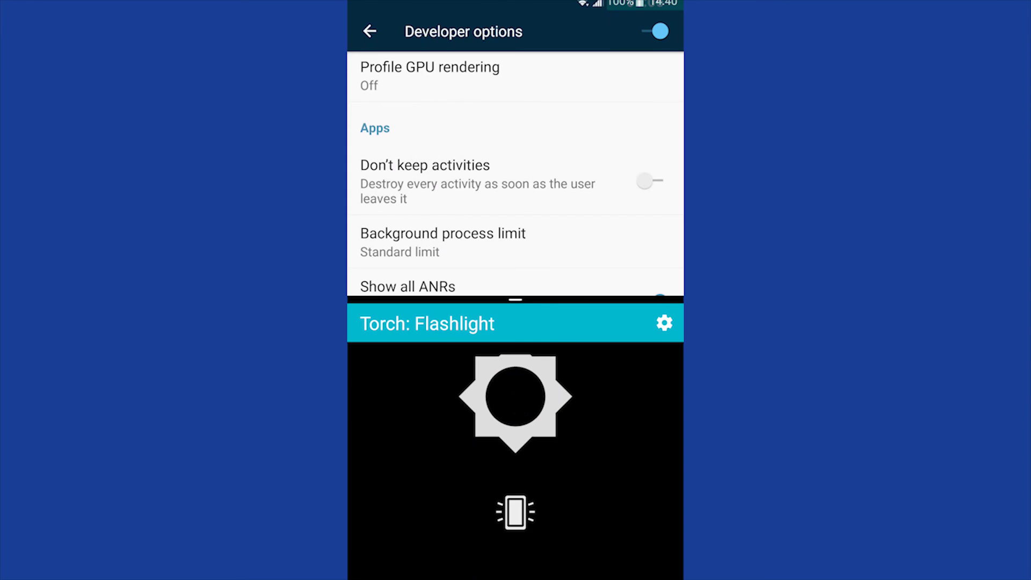
{"action": "left_click", "coordinate": [664, 324]}
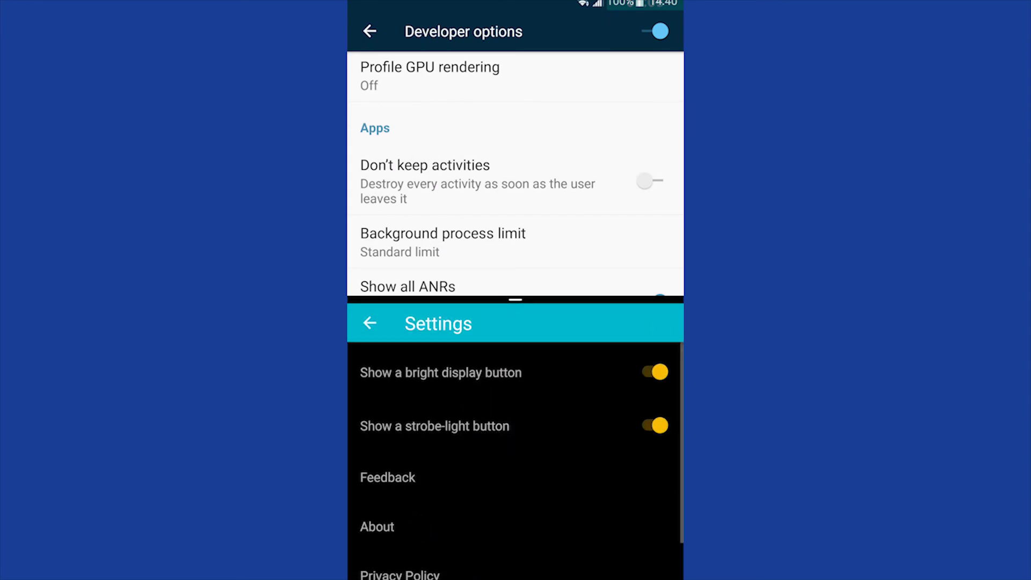
Step: Dismiss Torch: Flashlight from Recents and drag the divider down to end split-screen
{"action": "left_click", "coordinate": [372, 323]}
{"action": "left_click_drag", "start_coordinate": [627, 521], "coordinate": [512, 542]}
{"action": "left_click_drag", "start_coordinate": [599, 514], "coordinate": [458, 548]}
{"action": "left_click", "coordinate": [636, 485]}
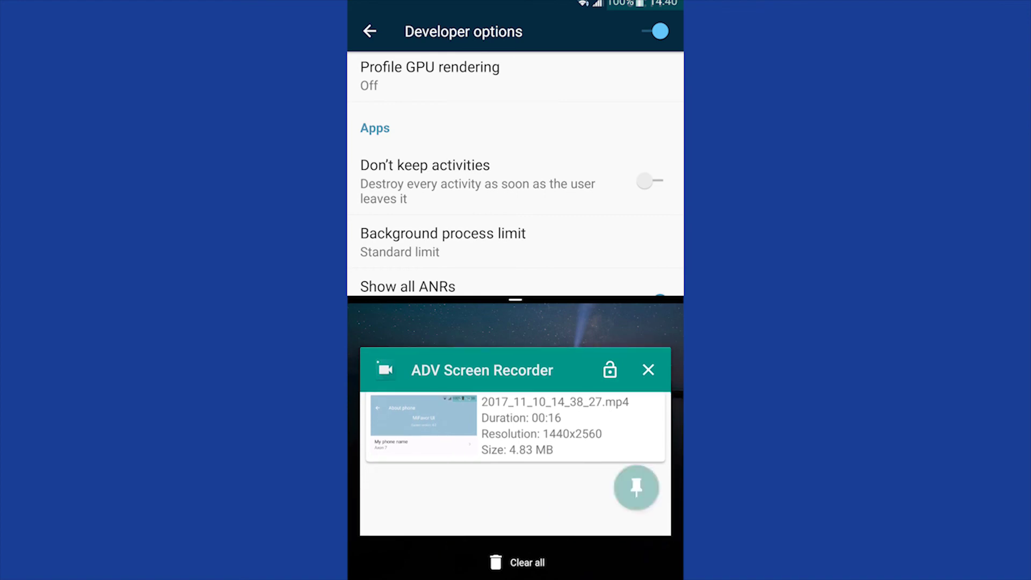
{"action": "left_click_drag", "start_coordinate": [516, 300], "coordinate": [517, 567]}
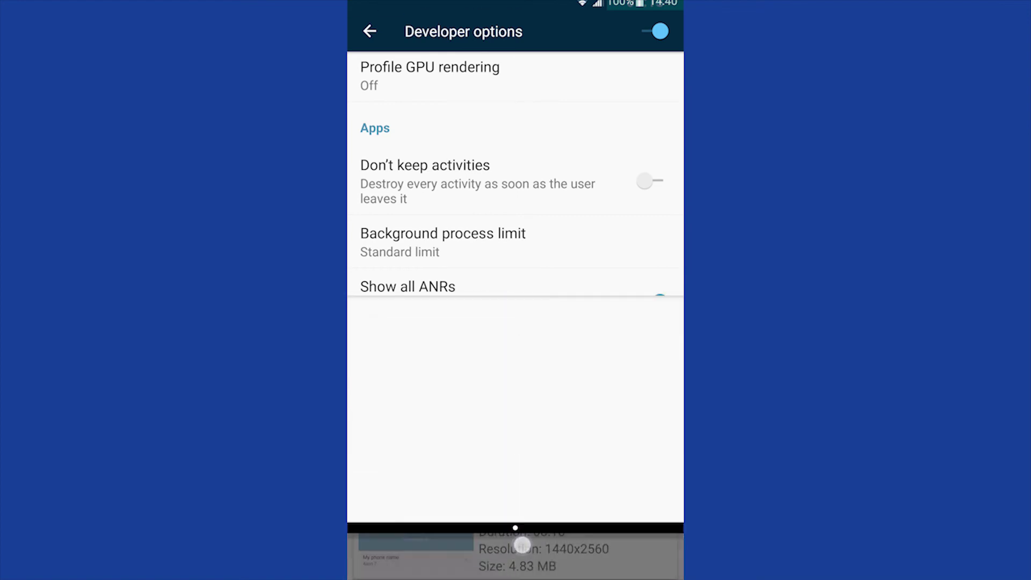